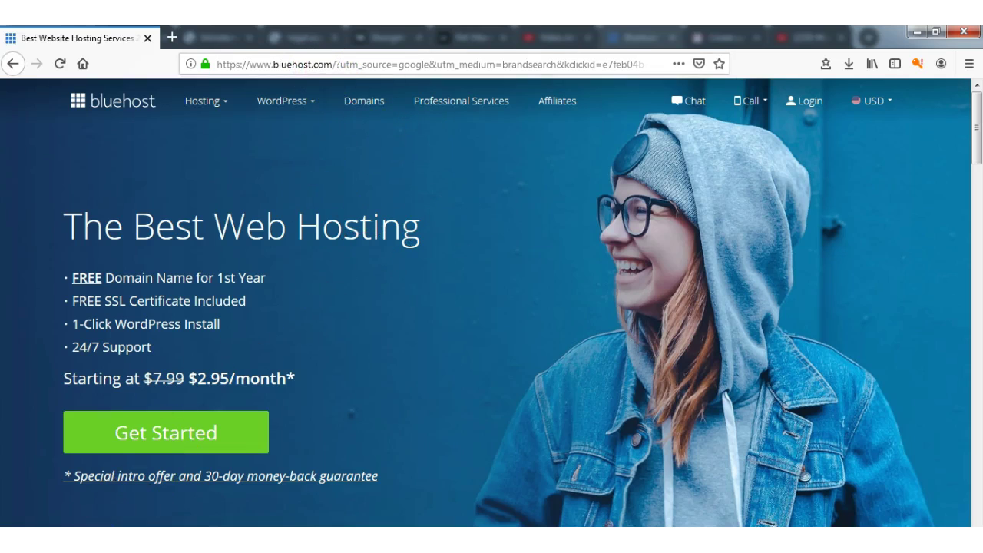
Step: Log in to WordPress for bestblogreviewsonline.com from the Bluehost home page in Chrome and open the list of all posts
{"action": "left_click", "coordinate": [79, 523]}
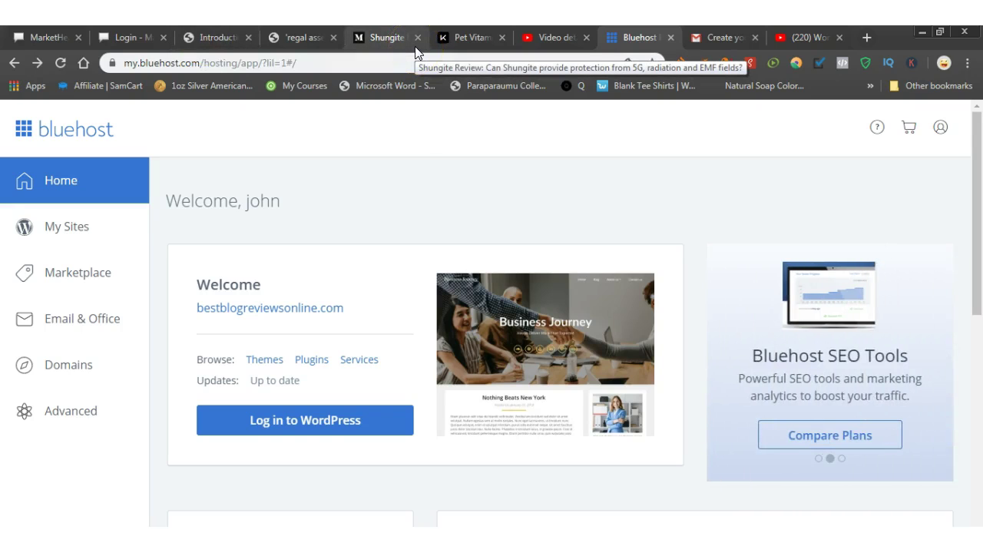
{"action": "left_click", "coordinate": [296, 429]}
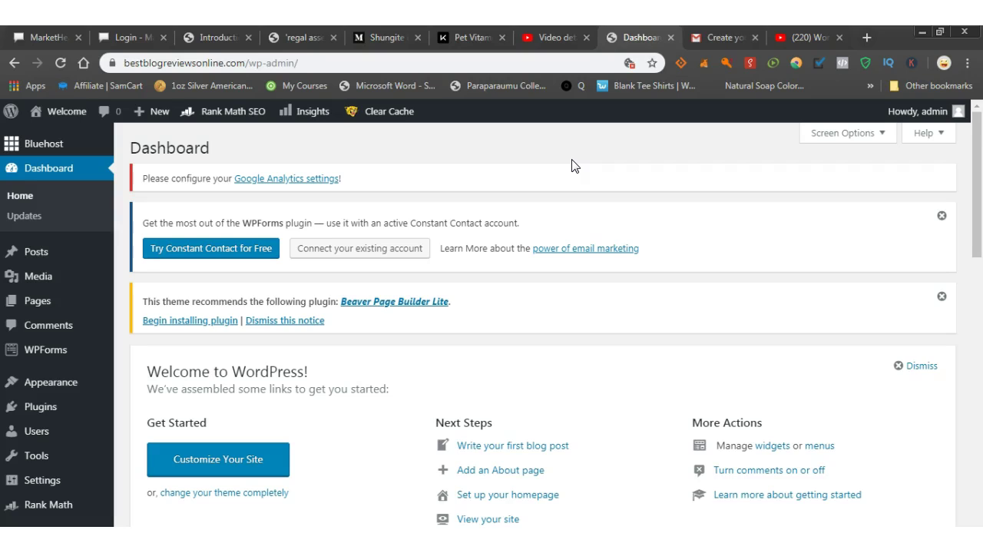
{"action": "left_click", "coordinate": [528, 156]}
{"action": "left_click", "coordinate": [60, 256]}
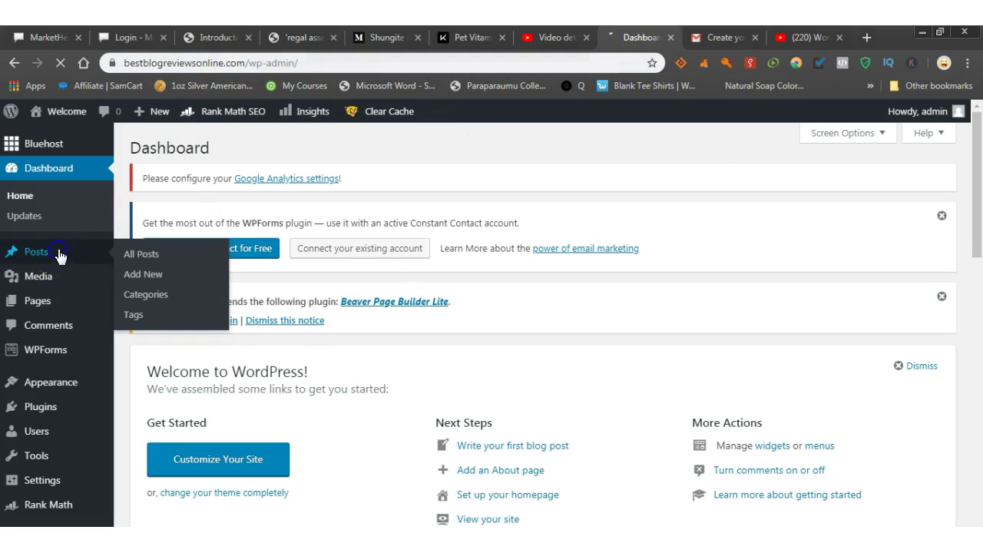
{"action": "left_click", "coordinate": [742, 181]}
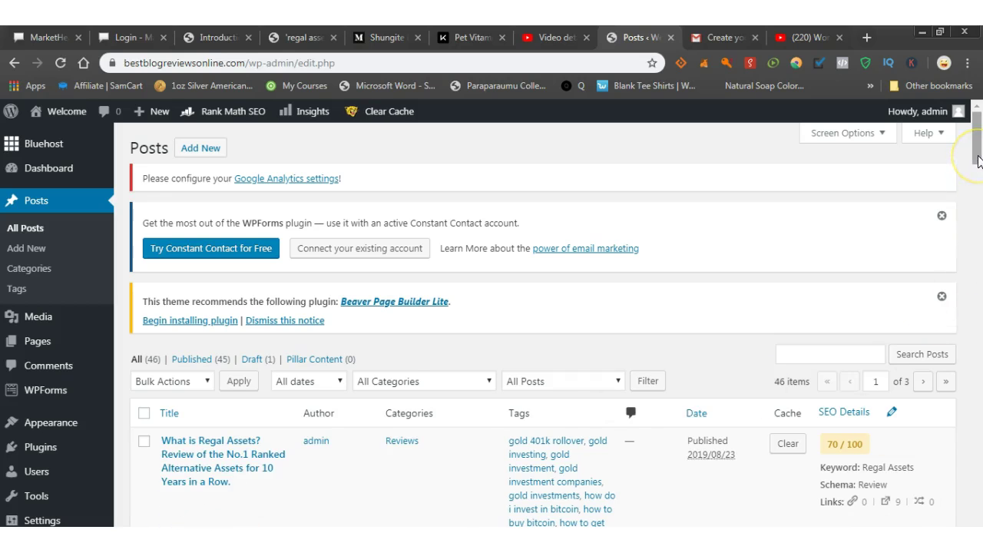
{"action": "mouse_move", "coordinate": [978, 161]}
{"action": "left_mouse_down"}
{"action": "mouse_move", "coordinate": [971, 518]}
{"action": "mouse_move", "coordinate": [978, 150]}
{"action": "left_mouse_up"}
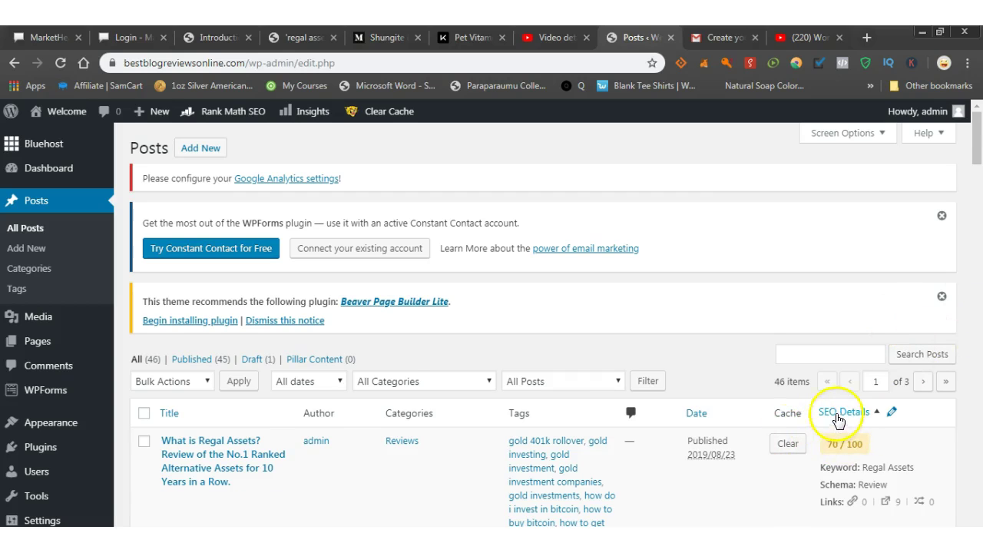
Step: Open the site's installed plugins and look at the Rank Math SEO entry
{"action": "mouse_move", "coordinate": [55, 454]}
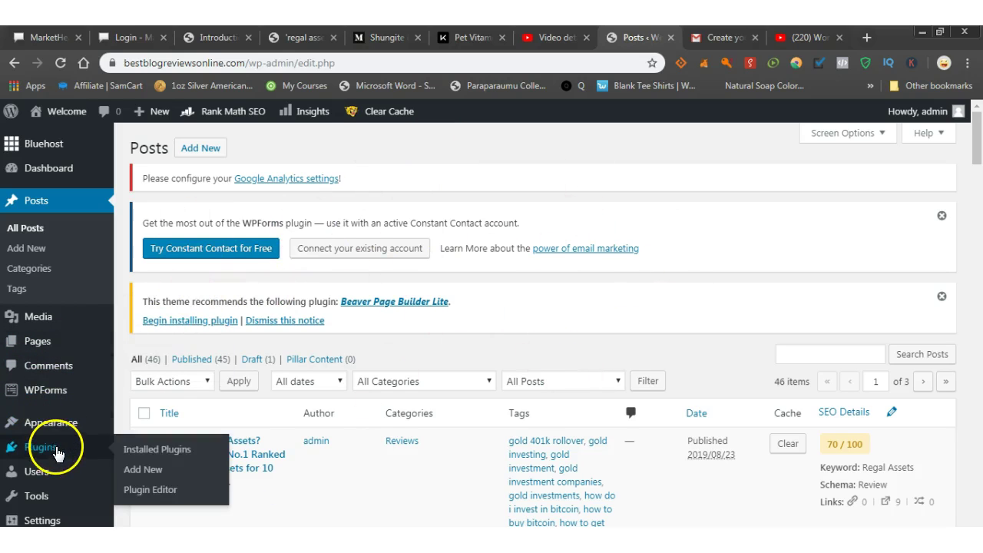
{"action": "left_click", "coordinate": [142, 450]}
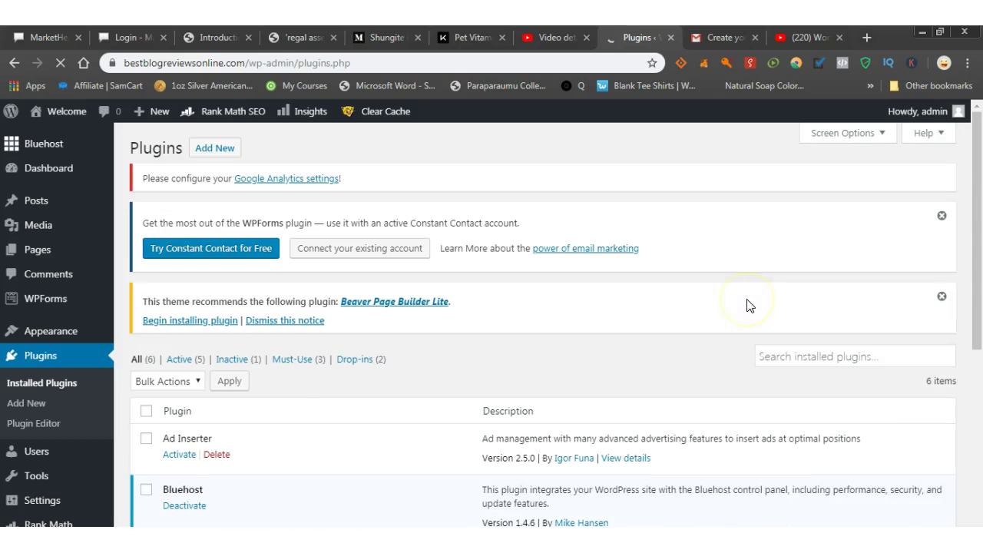
{"action": "left_click_drag", "start_coordinate": [981, 221], "coordinate": [974, 314]}
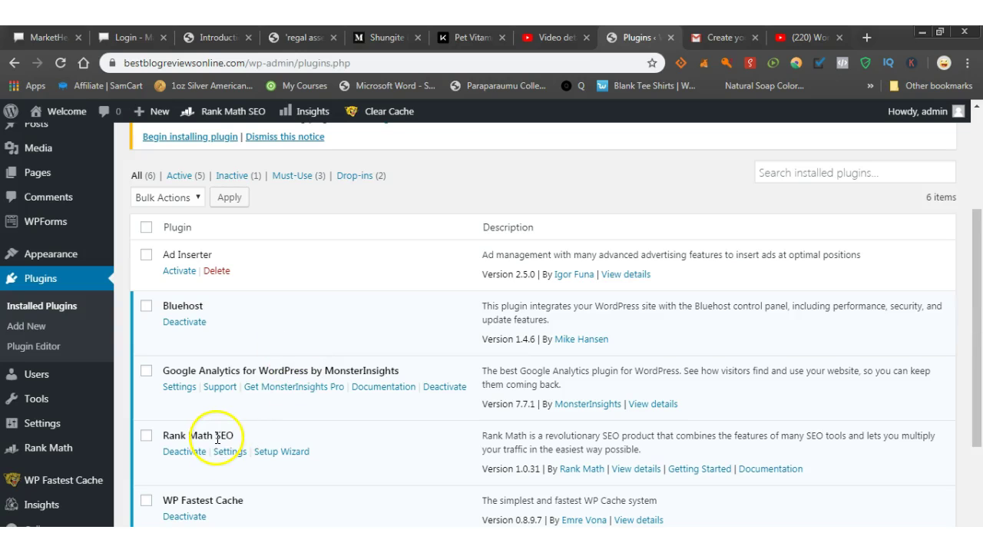
Step: Look at the plugin search on the page for adding new plugins and return to the installed plugins list
{"action": "mouse_move", "coordinate": [36, 395]}
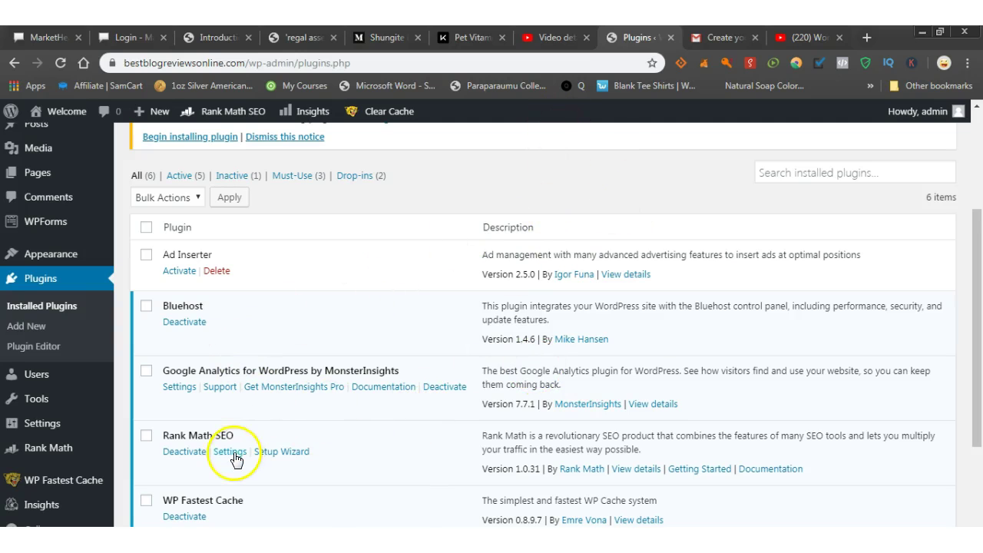
{"action": "left_click", "coordinate": [43, 331]}
{"action": "left_click", "coordinate": [173, 445]}
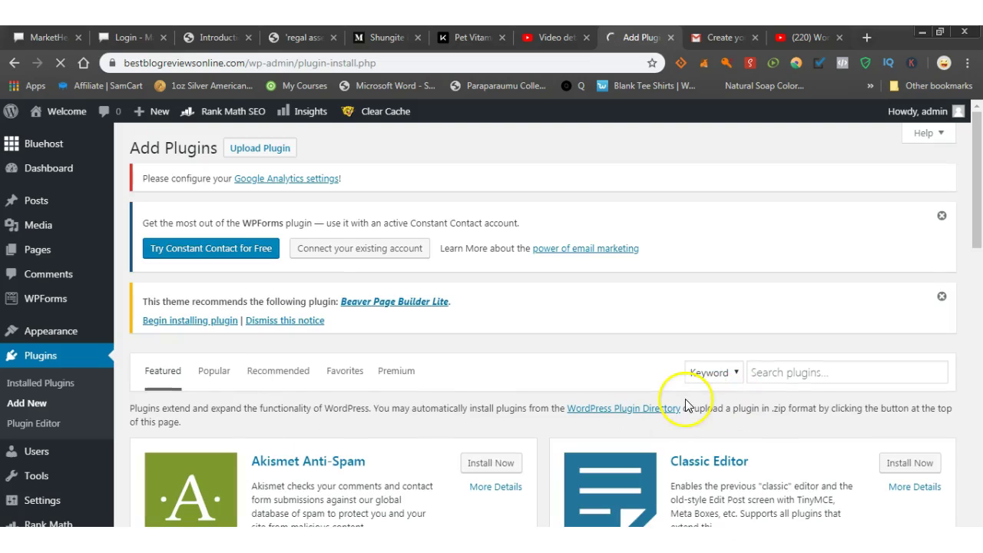
{"action": "left_click", "coordinate": [796, 370]}
{"action": "left_click", "coordinate": [801, 379]}
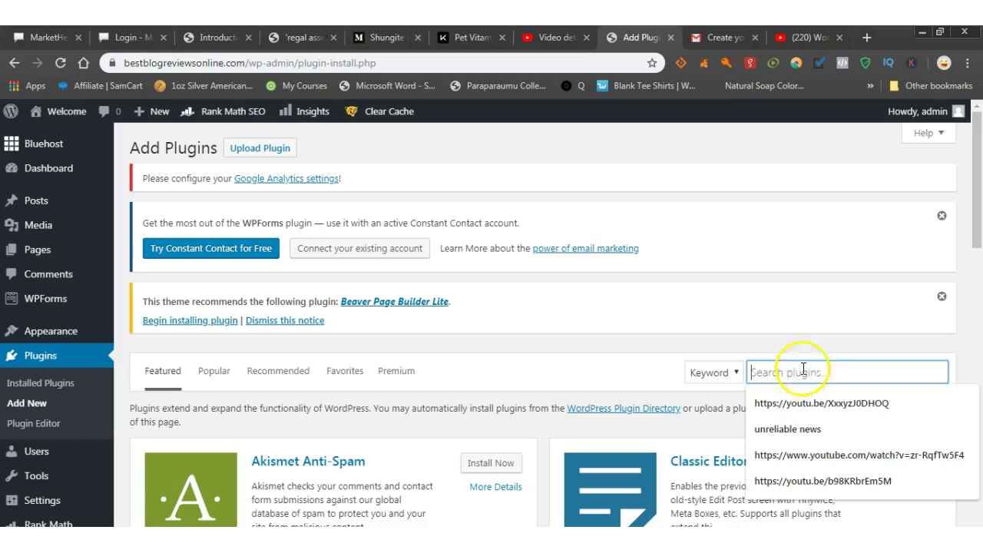
{"action": "mouse_move", "coordinate": [979, 237]}
{"action": "left_mouse_down"}
{"action": "mouse_move", "coordinate": [976, 426]}
{"action": "mouse_move", "coordinate": [979, 172]}
{"action": "left_mouse_up"}
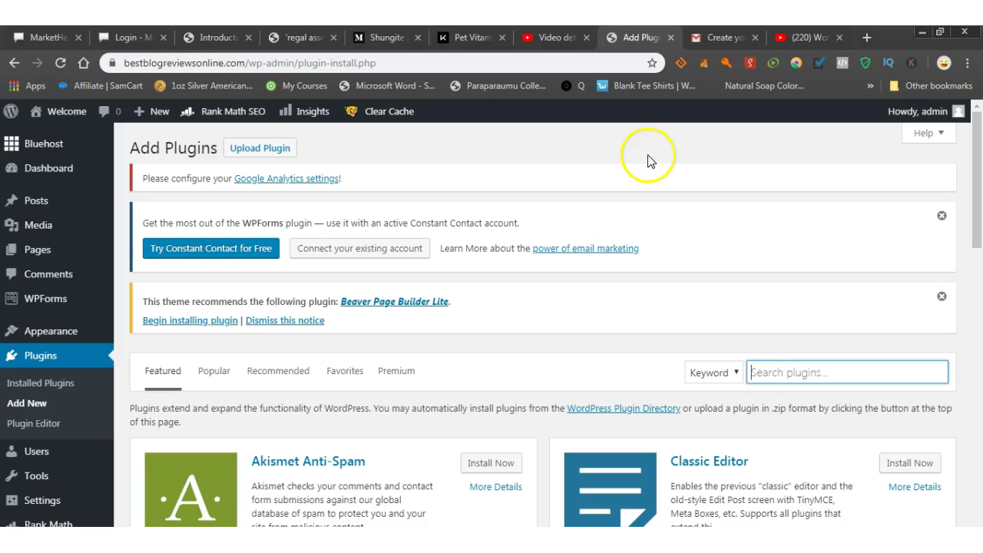
{"action": "left_click", "coordinate": [56, 385]}
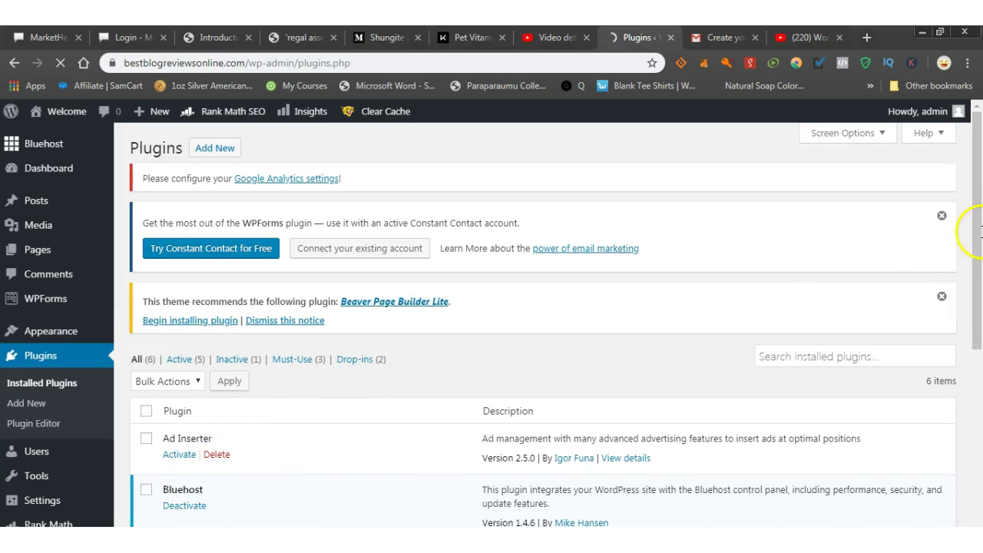
{"action": "left_click_drag", "start_coordinate": [977, 224], "coordinate": [977, 317]}
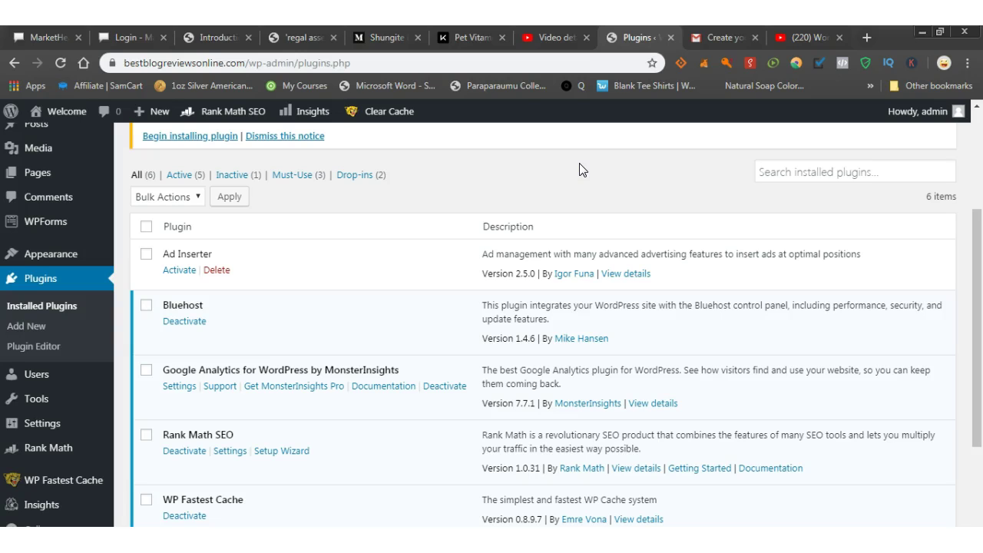
Step: Log in to the MarketHealth affiliate network with the credentials already filled in
{"action": "left_click", "coordinate": [47, 35]}
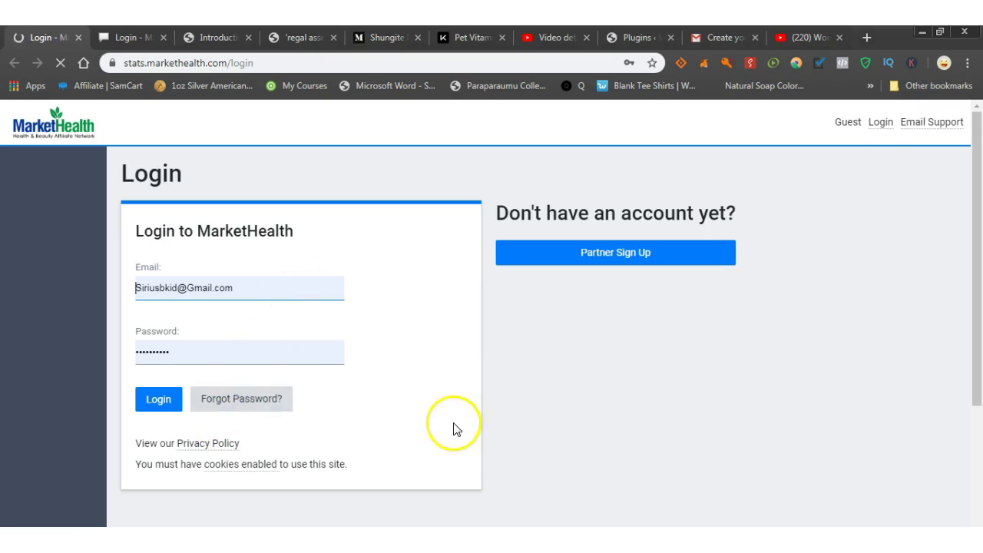
{"action": "left_click", "coordinate": [163, 400]}
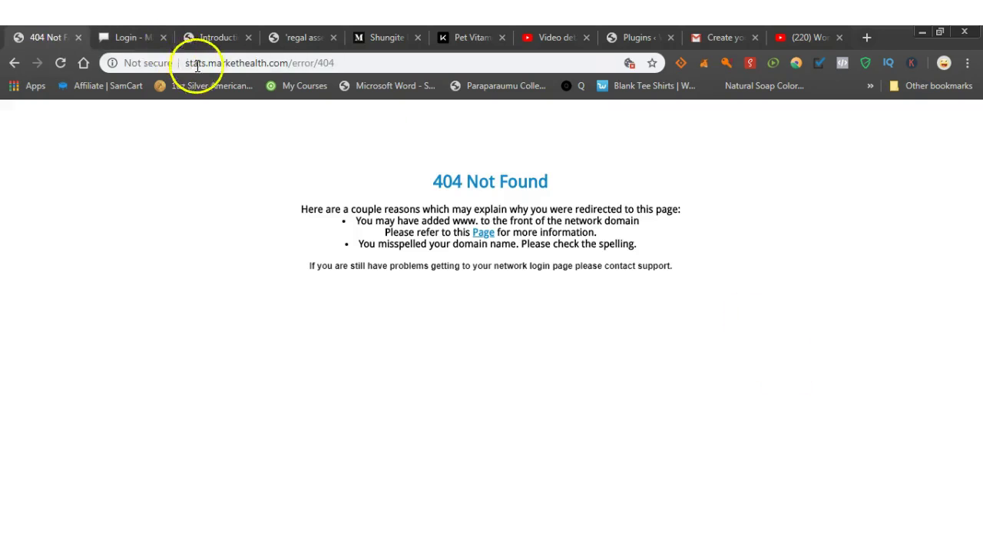
{"action": "left_click", "coordinate": [131, 34]}
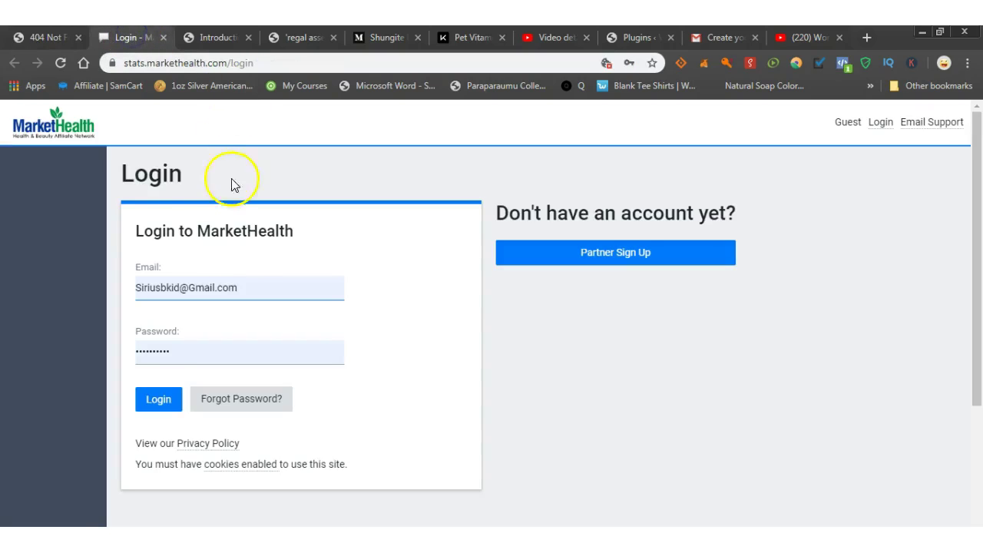
{"action": "left_click", "coordinate": [159, 398]}
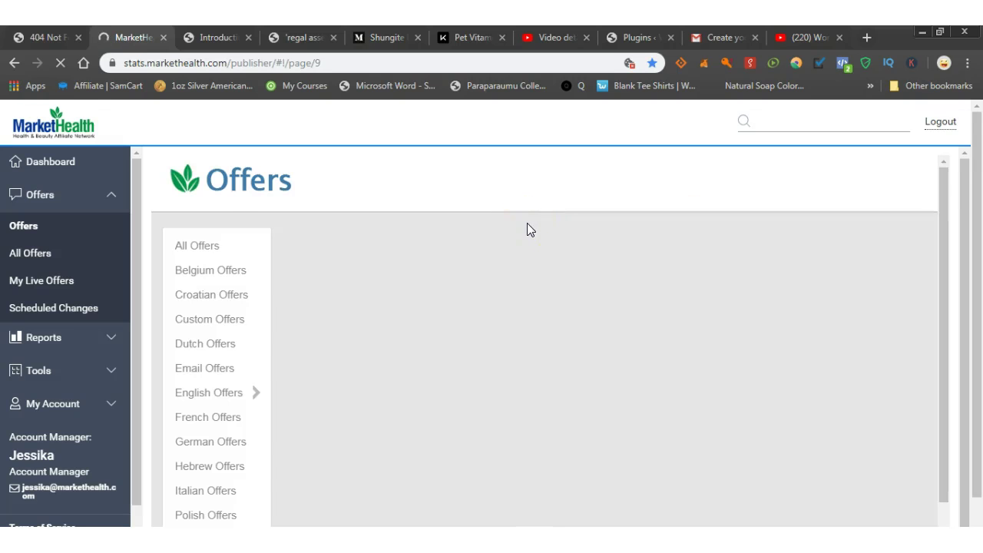
Step: Open the Garcinia Cambogia Select offer from the top best sellers and review its tracking link, payout and product banner
{"action": "left_click", "coordinate": [206, 249]}
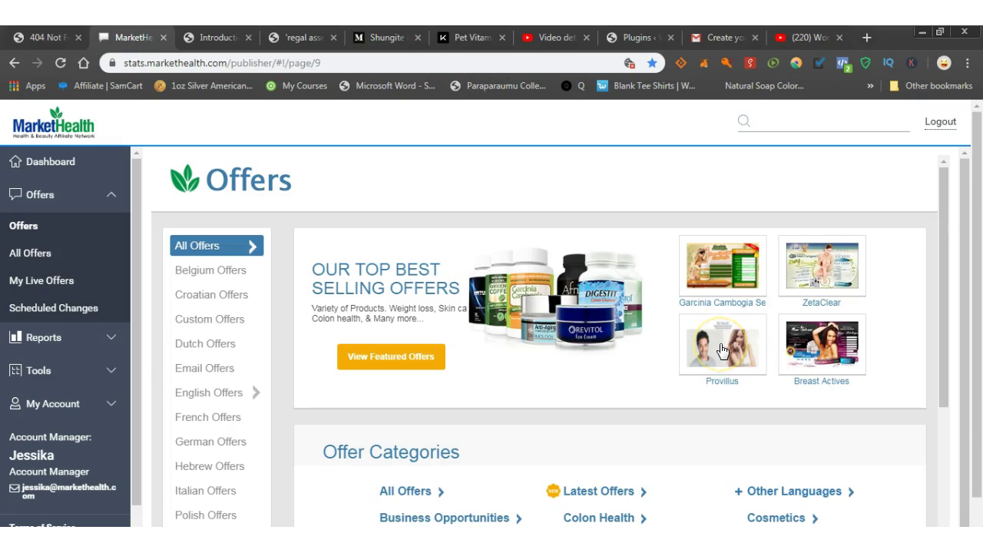
{"action": "left_click", "coordinate": [719, 278]}
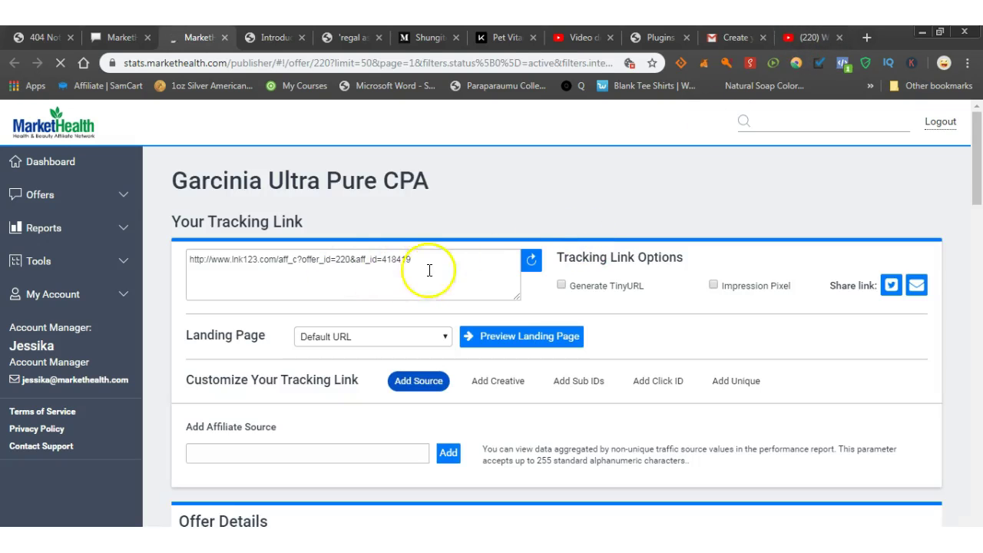
{"action": "left_click_drag", "start_coordinate": [978, 144], "coordinate": [978, 218]}
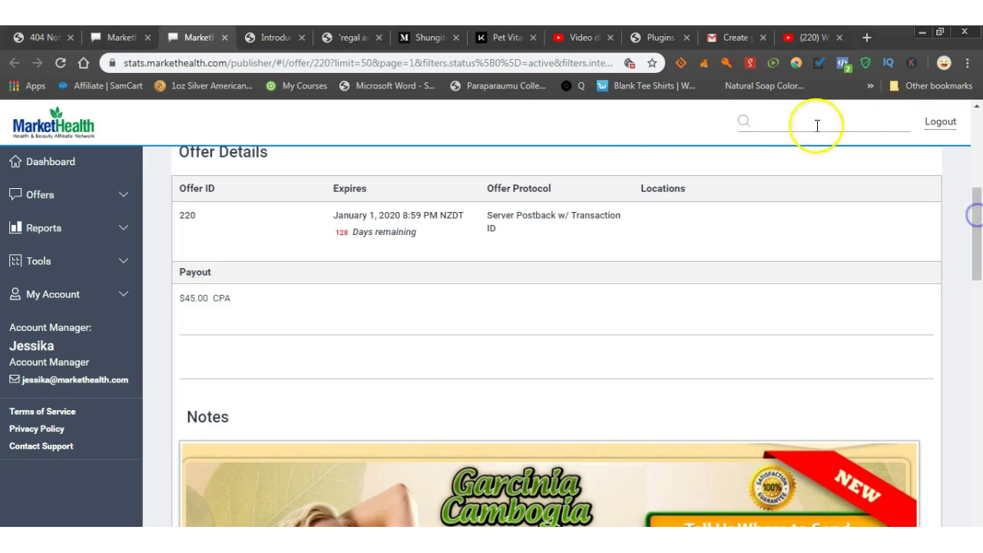
{"action": "left_click", "coordinate": [978, 213]}
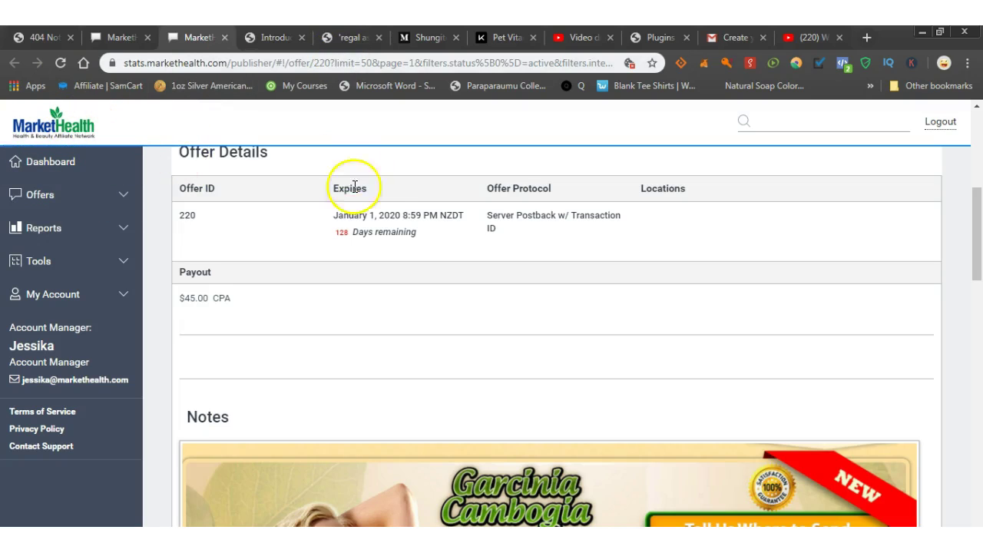
{"action": "left_click_drag", "start_coordinate": [977, 213], "coordinate": [978, 282]}
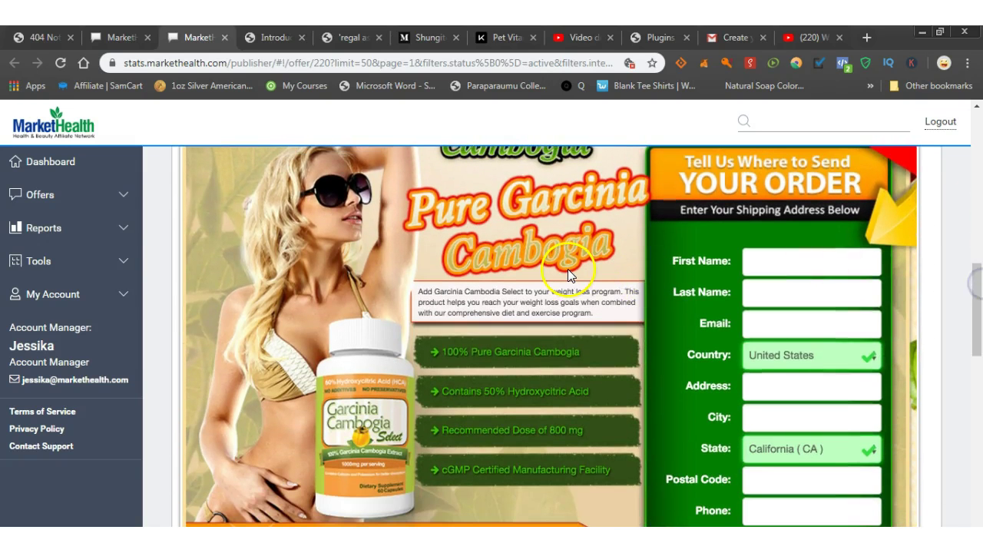
Step: Capture the Garcinia Cambogia product banner and most of its order form with the Snipping Tool
{"action": "right_click", "coordinate": [526, 244]}
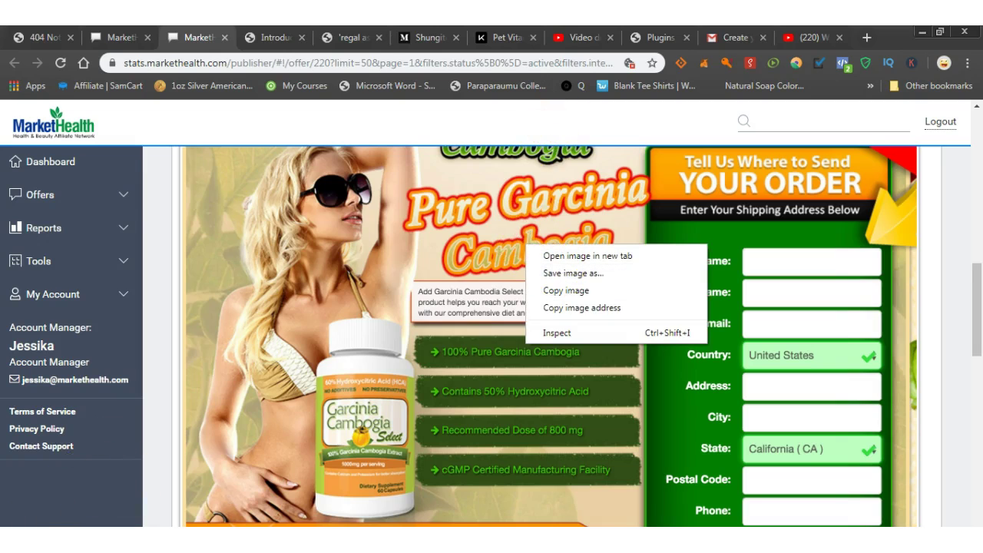
{"action": "key", "text": "super"}
{"action": "left_click", "coordinate": [84, 524]}
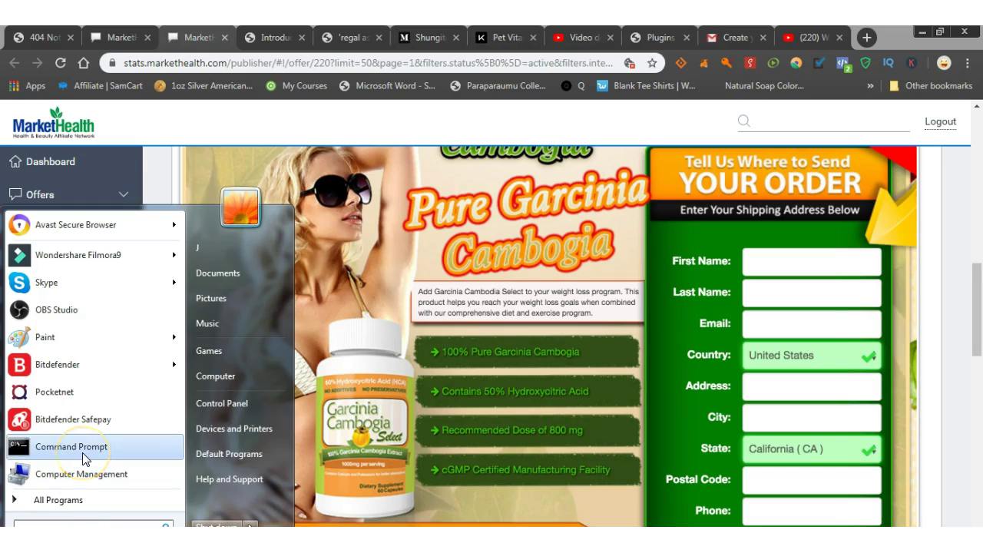
{"action": "type", "text": "snip"}
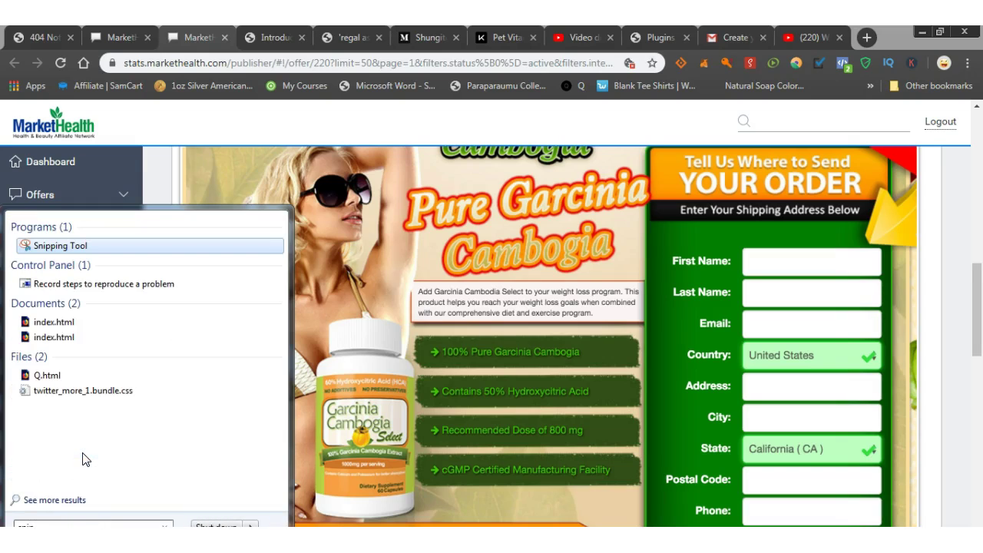
{"action": "left_click", "coordinate": [105, 253]}
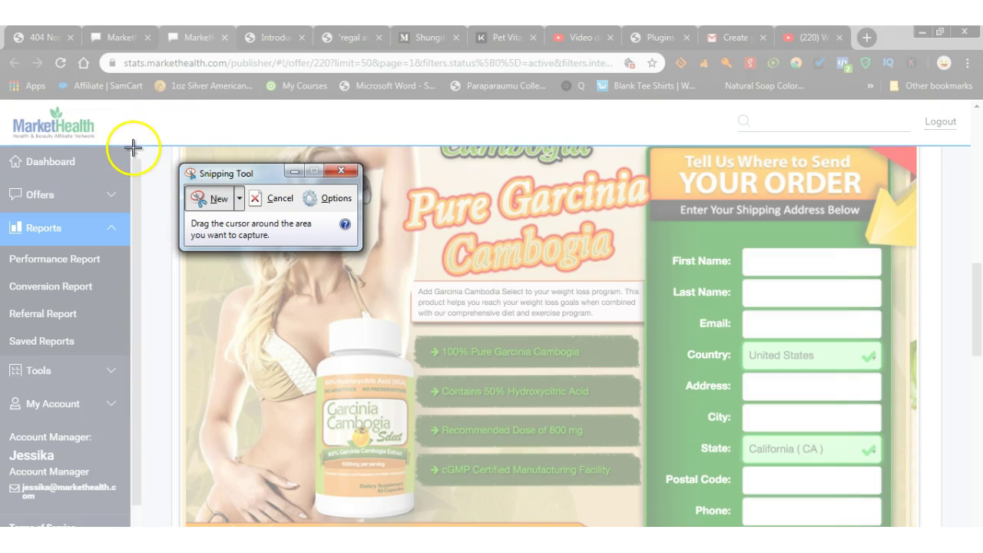
{"action": "left_click_drag", "start_coordinate": [132, 151], "coordinate": [889, 503]}
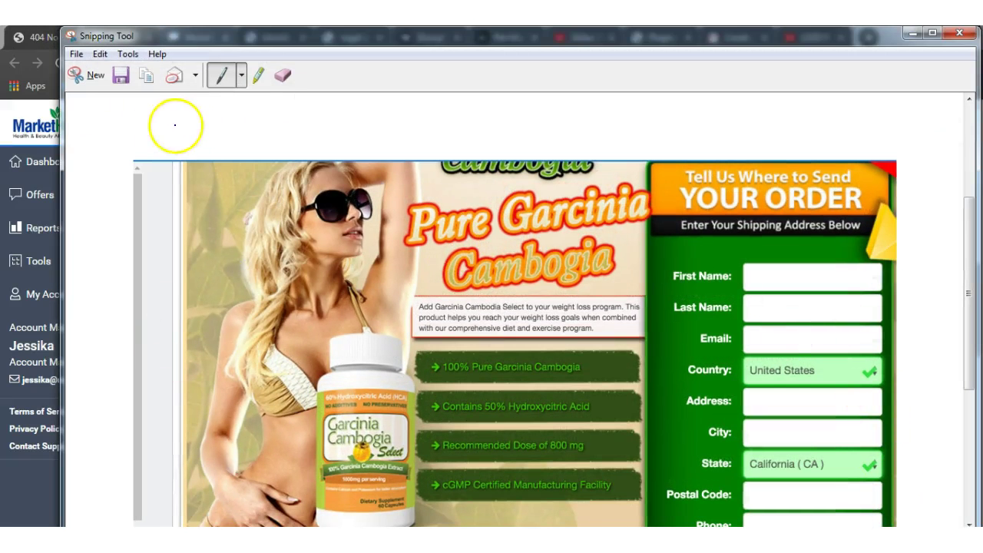
{"action": "left_click", "coordinate": [76, 59]}
{"action": "left_click", "coordinate": [106, 90]}
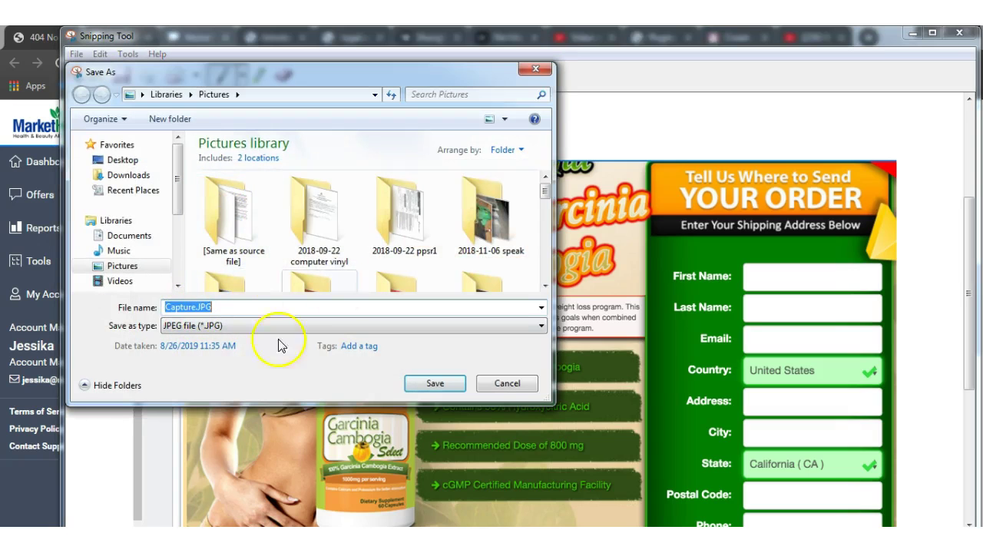
{"action": "left_click", "coordinate": [534, 69]}
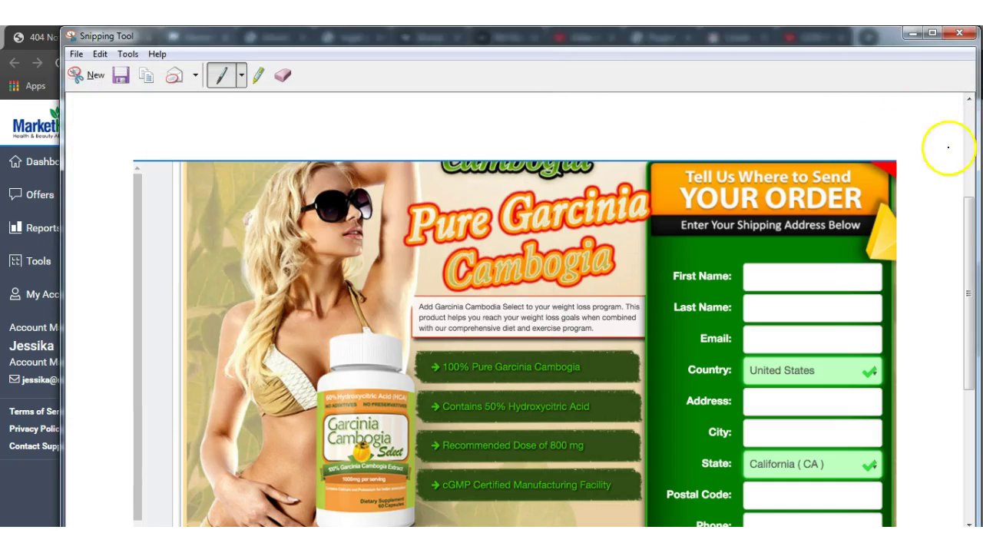